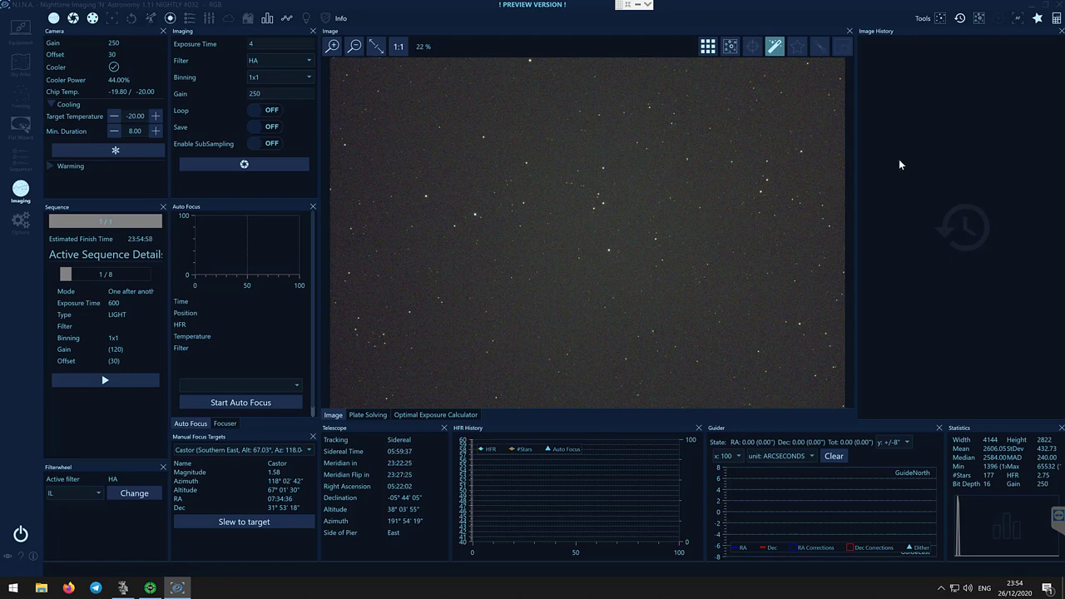
# Disconnect the current focuser in the equipment settings and reconnect it with ZWO Focuser (1) chosen as the device
pyautogui.click(23, 30)
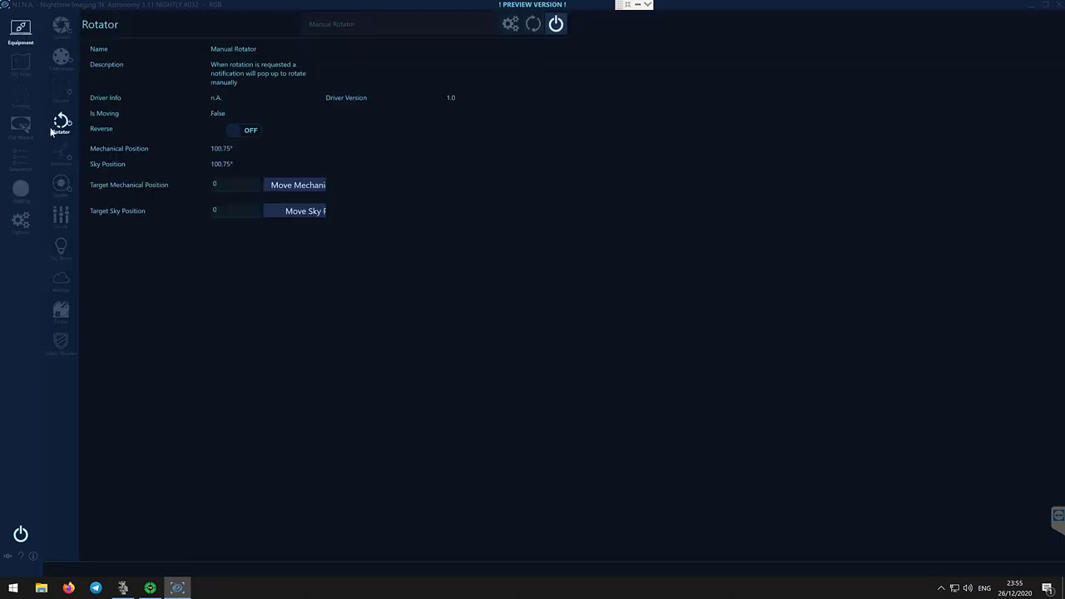
pyautogui.click(61, 91)
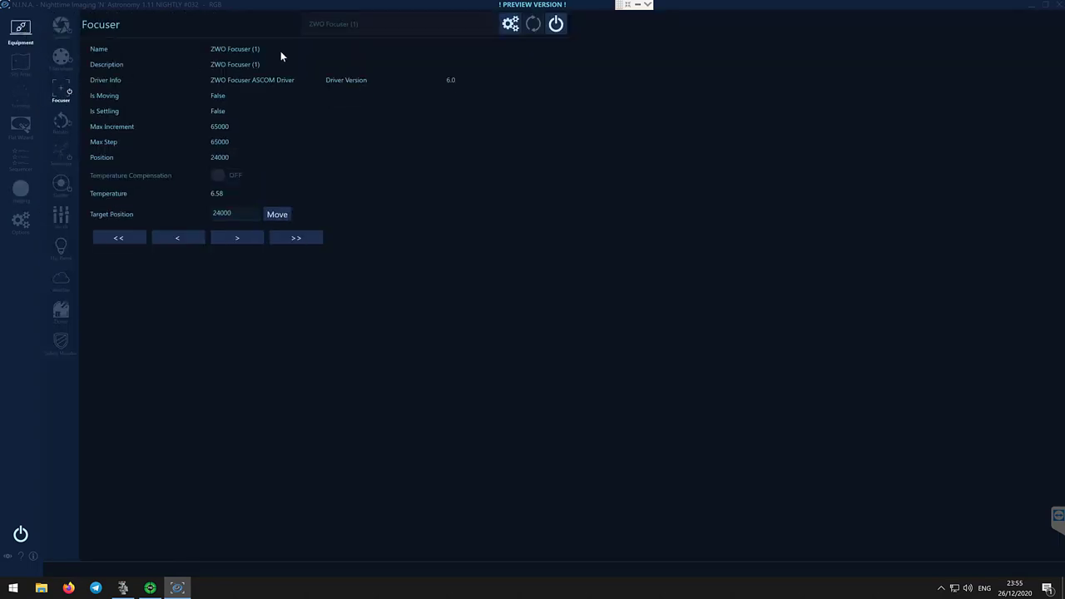
pyautogui.click(556, 23)
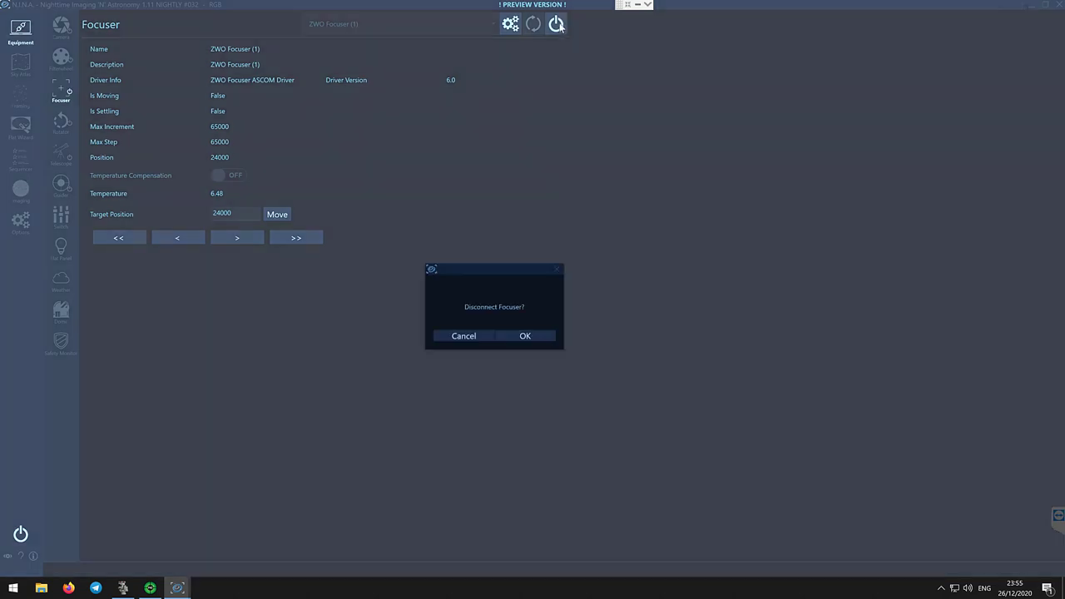
pyautogui.click(524, 336)
pyautogui.click(492, 25)
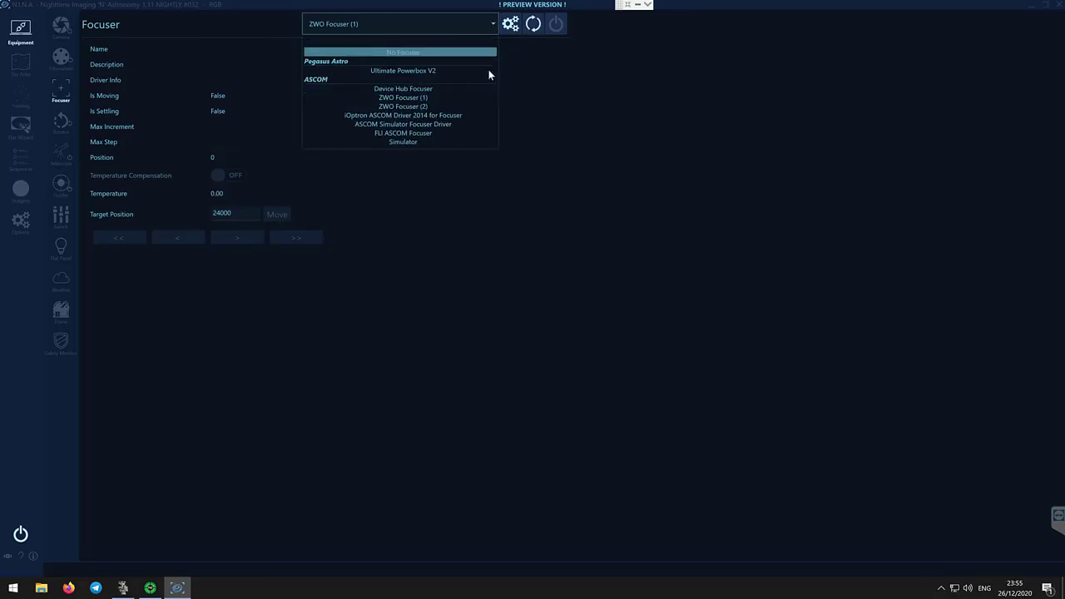
pyautogui.click(482, 97)
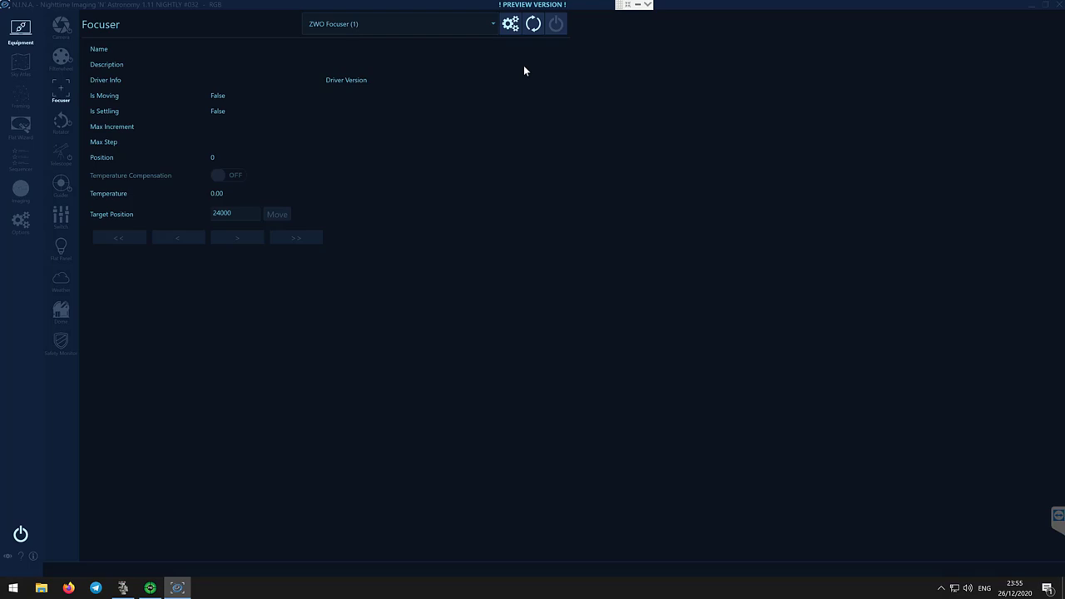
pyautogui.click(558, 25)
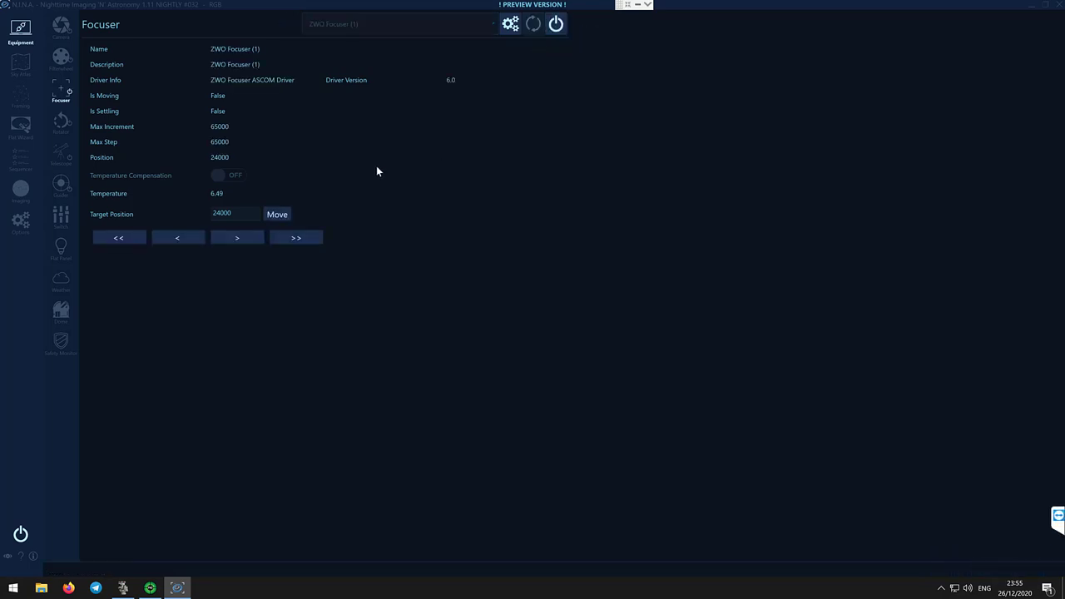
# Reveal the advanced options, including maximum step and backlash, in the ZWO focuser's driver setup and accept the settings
pyautogui.click(509, 26)
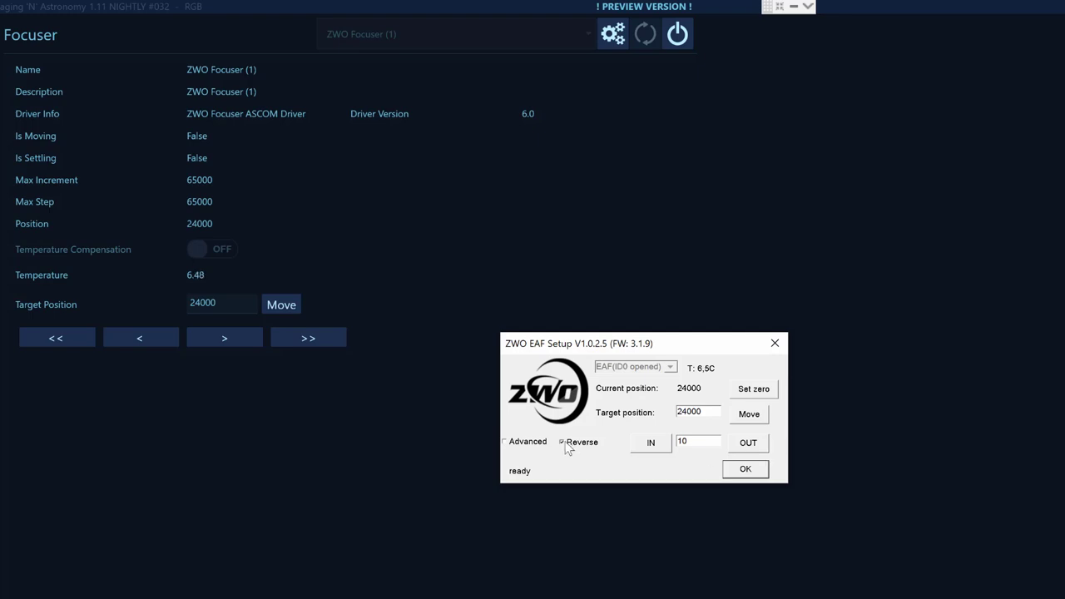
pyautogui.click(504, 442)
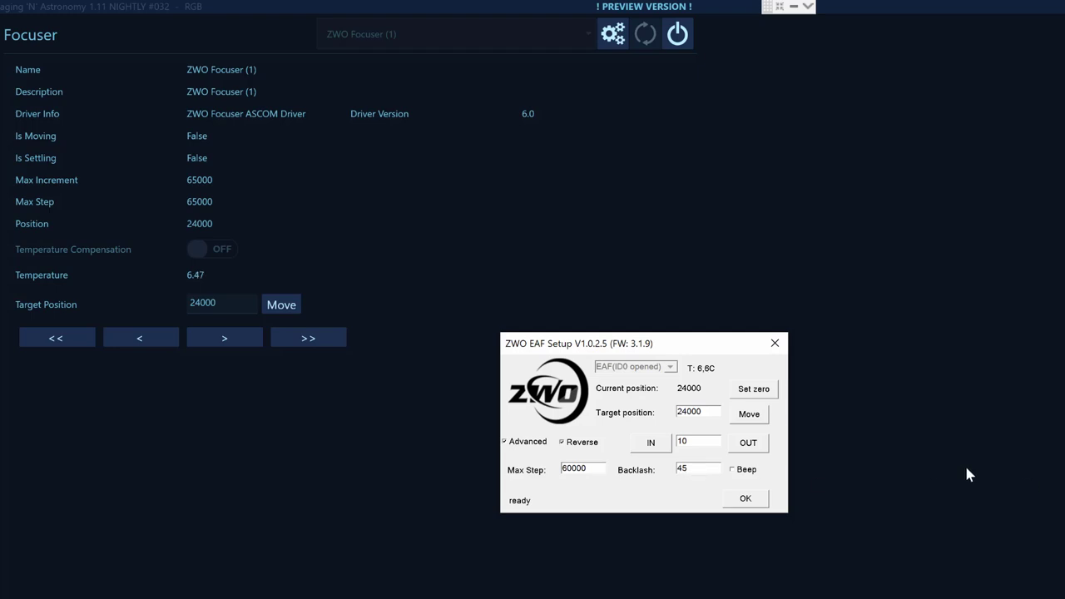
pyautogui.moveTo(694, 444); pyautogui.dragTo(675, 441)
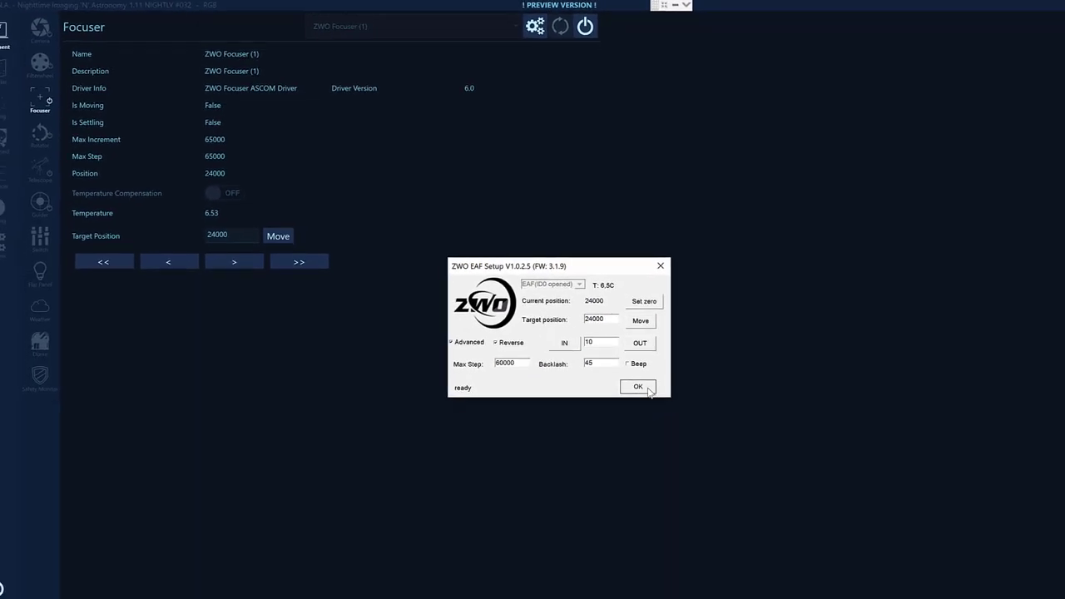
pyautogui.click(648, 389)
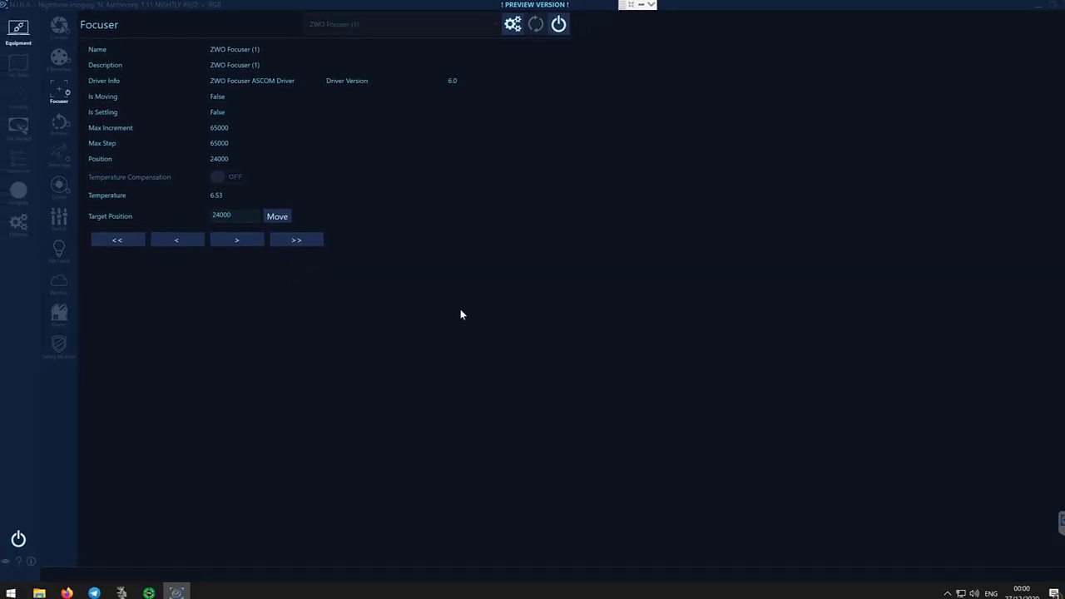
# Review the equipment and auto focus options, examining the initial offset steps, step size, exposure time and AF method
pyautogui.click(21, 220)
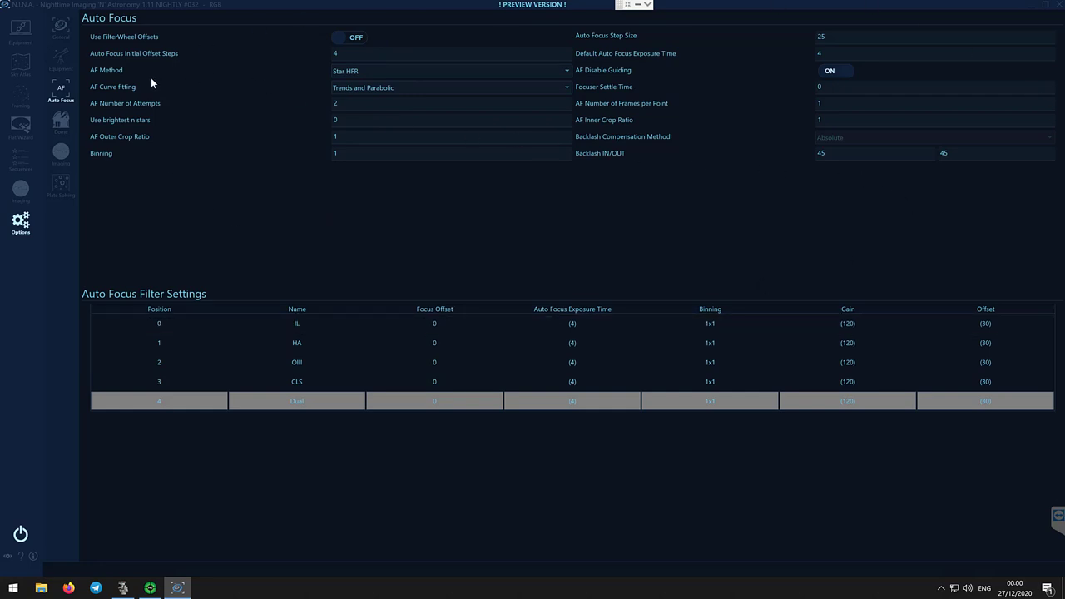
pyautogui.click(74, 64)
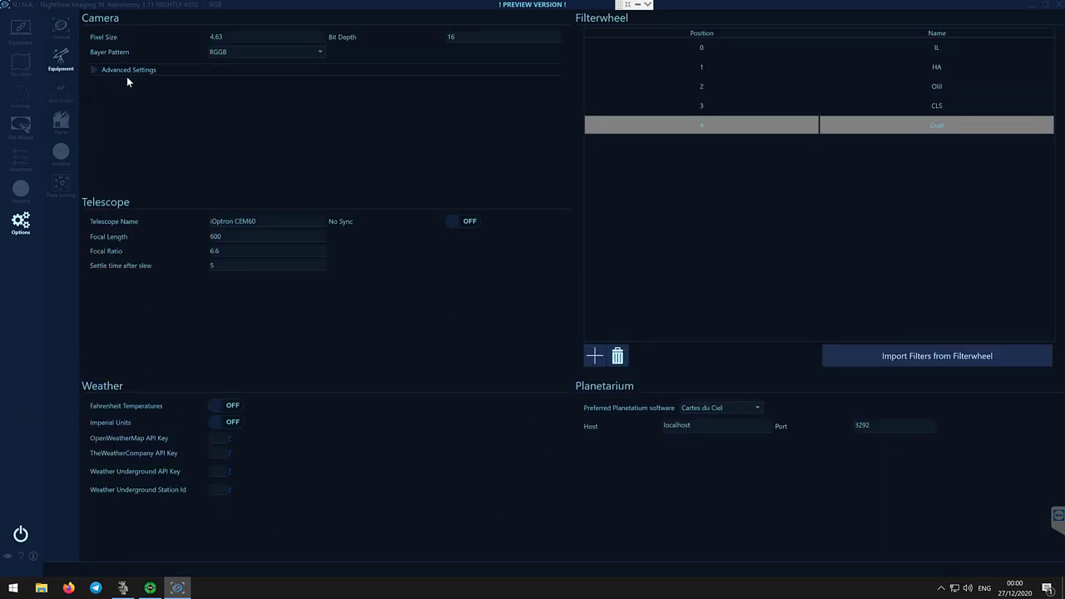
pyautogui.click(65, 82)
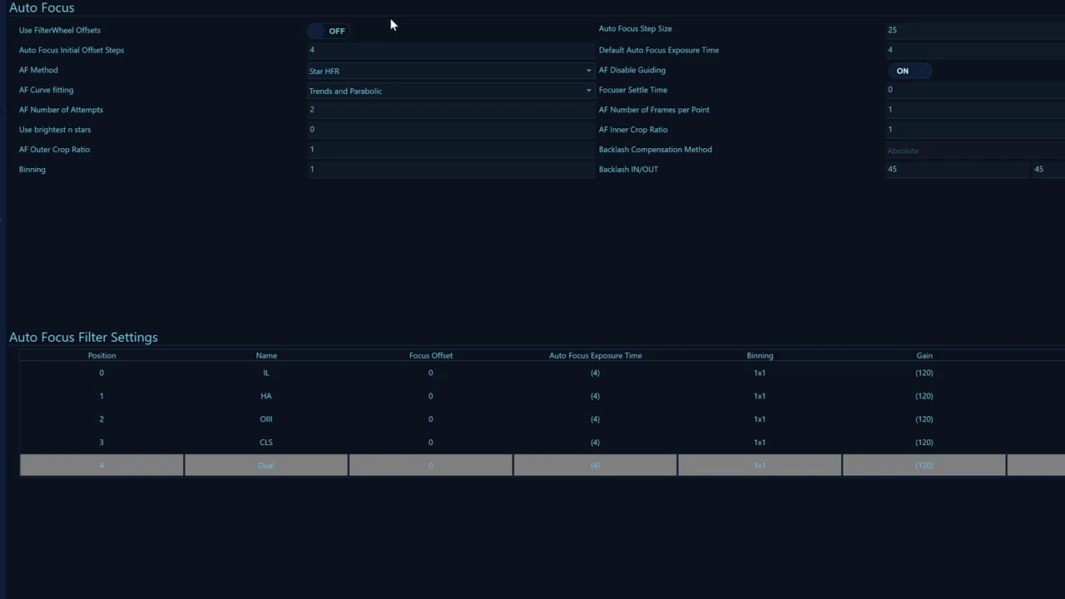
pyautogui.moveTo(29, 53)
pyautogui.write('25')
pyautogui.moveTo(628, 174)
pyautogui.moveTo(690, 53)
pyautogui.moveTo(321, 74)
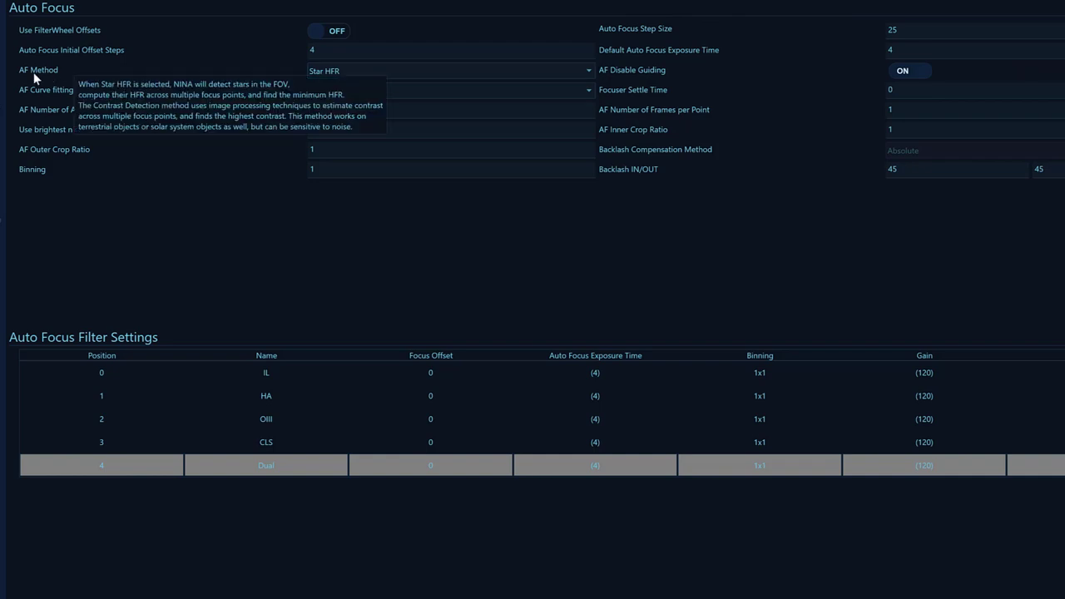
# Choose Star HFR as the auto focus method and Trends and Parabolic as the curve fitting
pyautogui.click(432, 72)
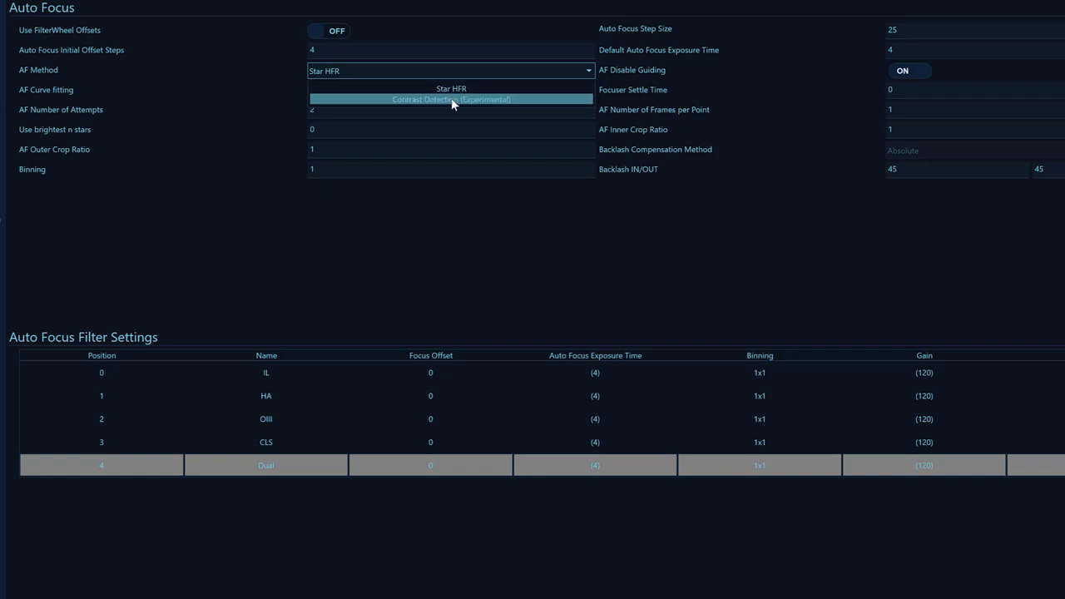
pyautogui.click(450, 88)
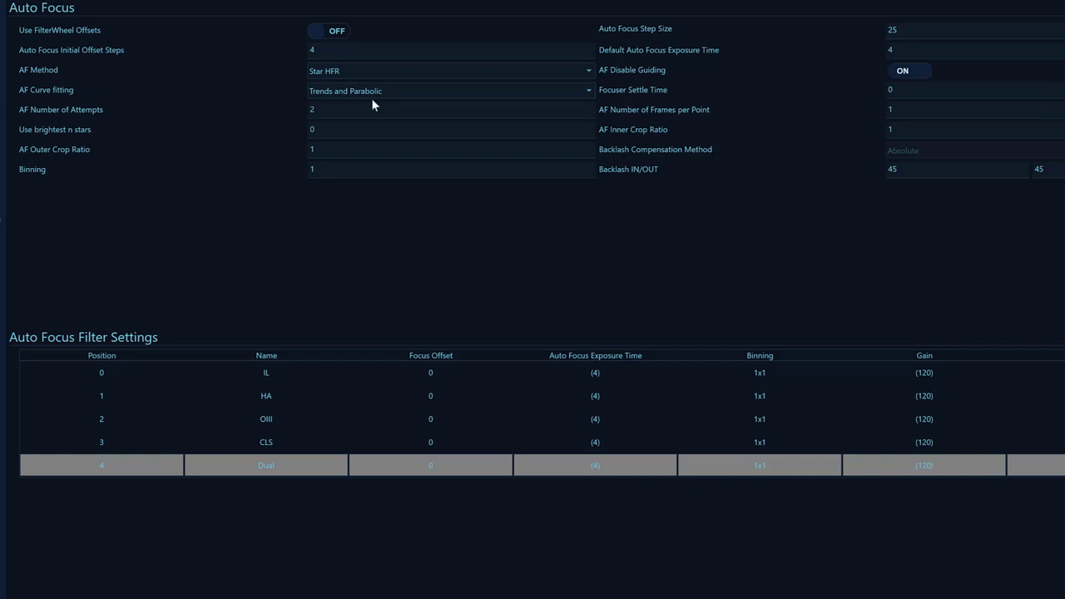
pyautogui.click(422, 89)
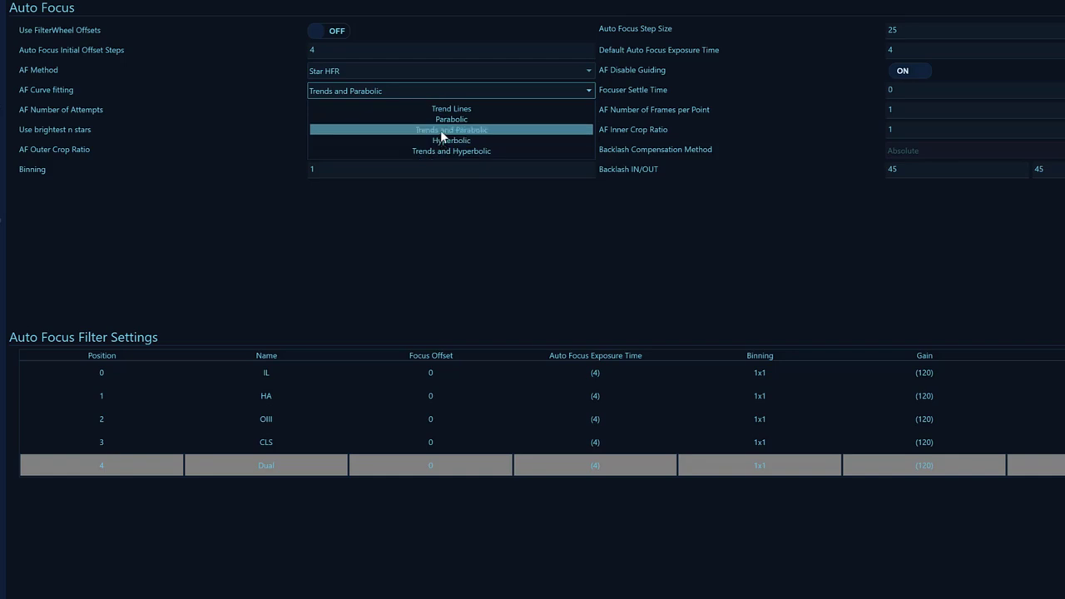
pyautogui.click(440, 131)
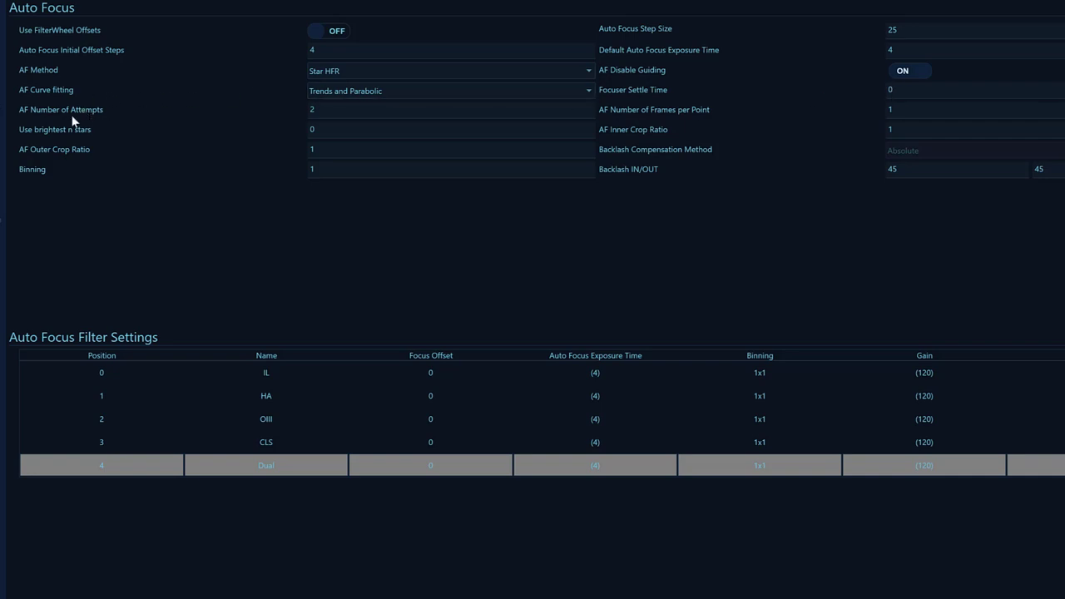
# Read the explanations of the remaining auto focus options, such as number of attempts, brightest stars, crop ratio and backlash compensation
pyautogui.moveTo(65, 114)
pyautogui.moveTo(70, 133)
pyautogui.moveTo(607, 135)
pyautogui.moveTo(791, 152)
pyautogui.moveTo(712, 152)
pyautogui.moveTo(660, 148)
pyautogui.moveTo(679, 146)
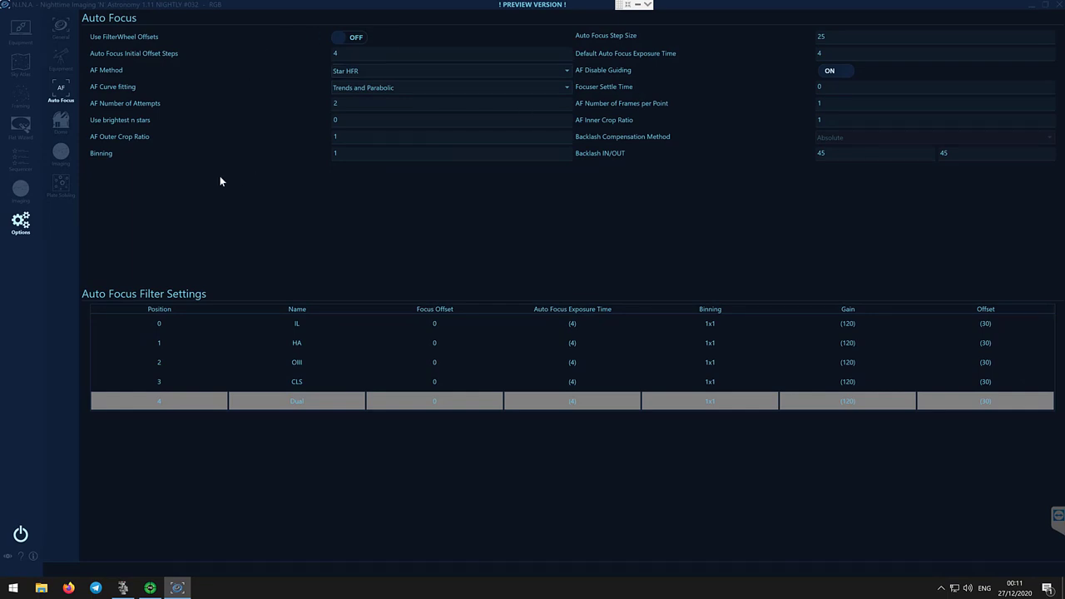
# Examine the star sensitivity and noise reduction choices in the imaging options without changing them
pyautogui.click(60, 154)
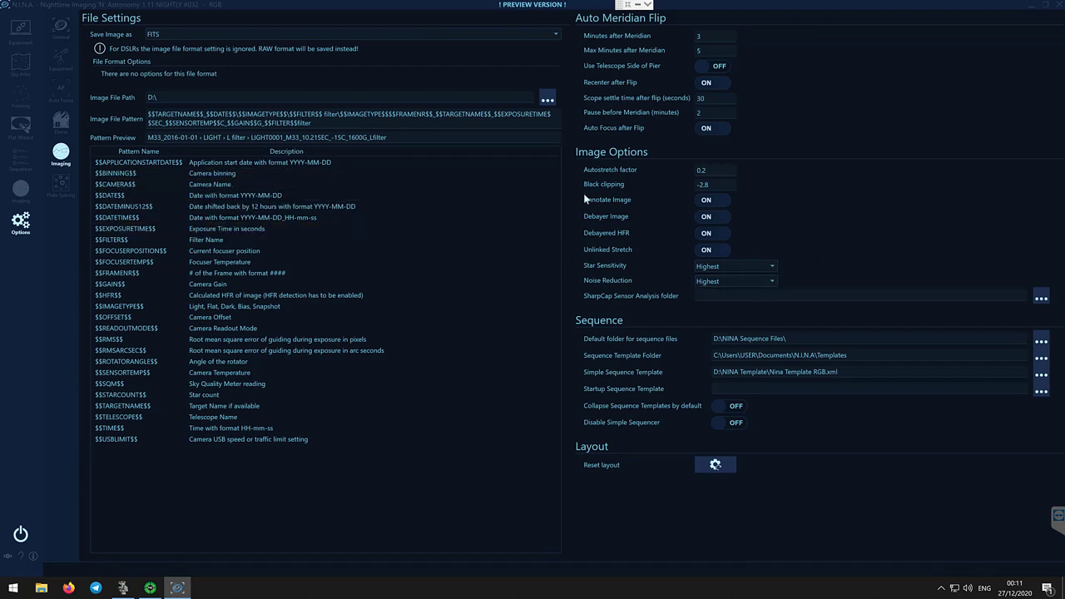
pyautogui.click(21, 191)
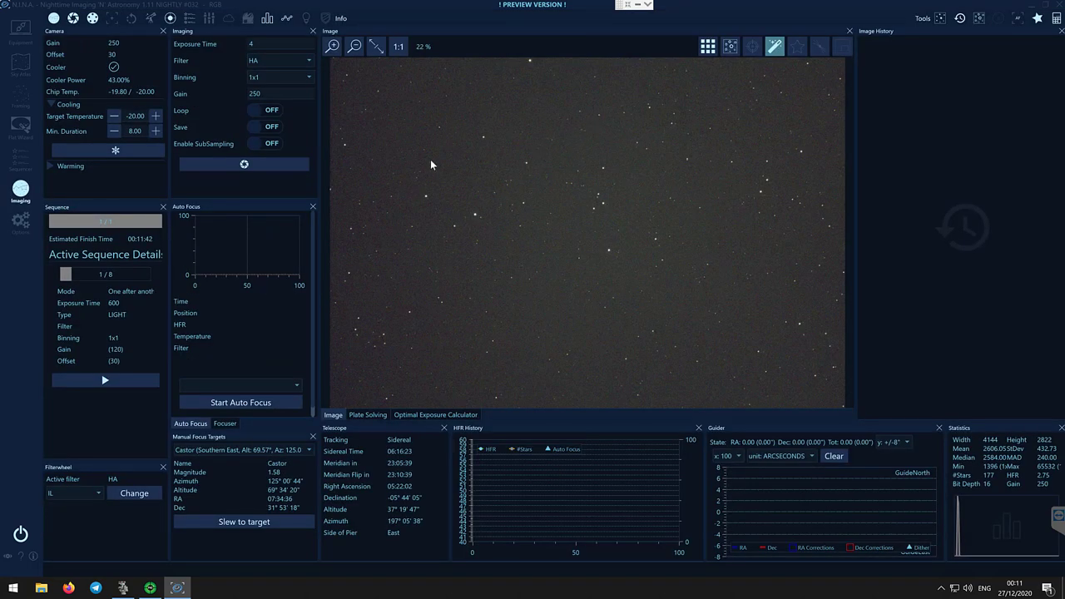
pyautogui.click(21, 219)
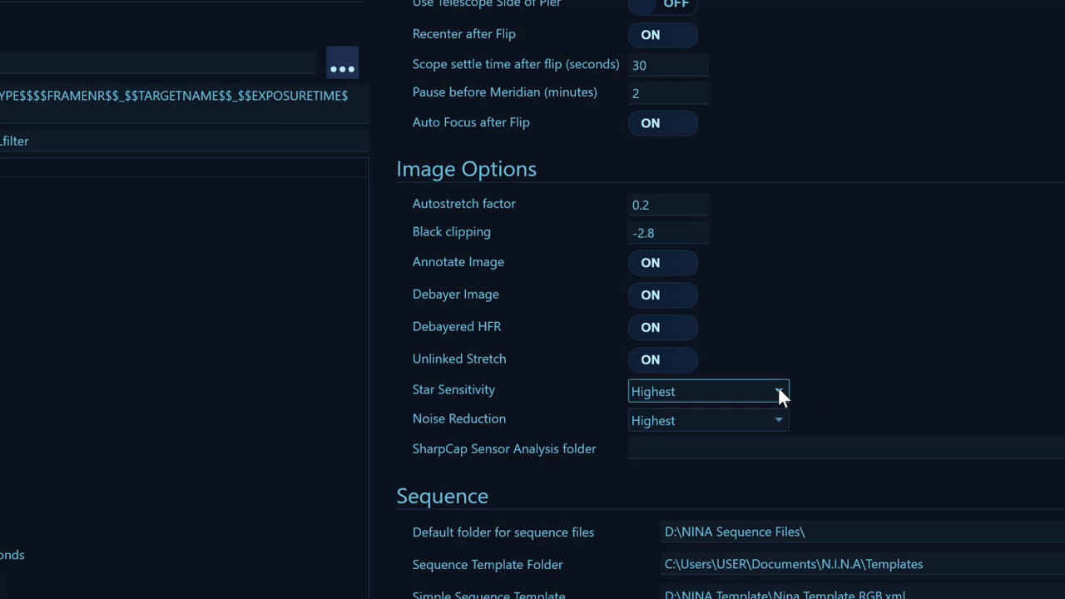
pyautogui.click(779, 414)
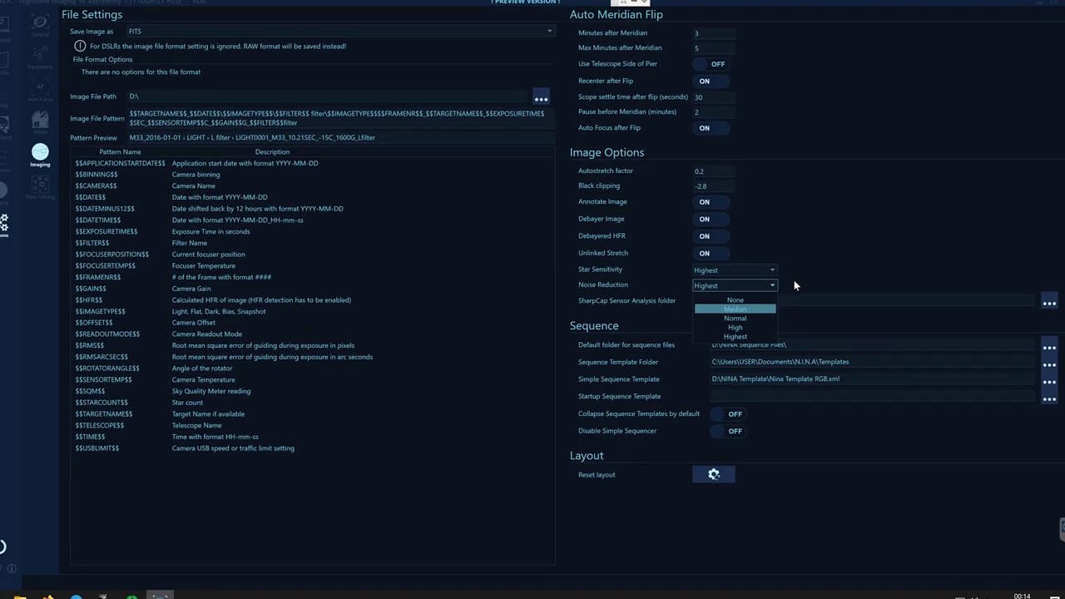
pyautogui.click(820, 259)
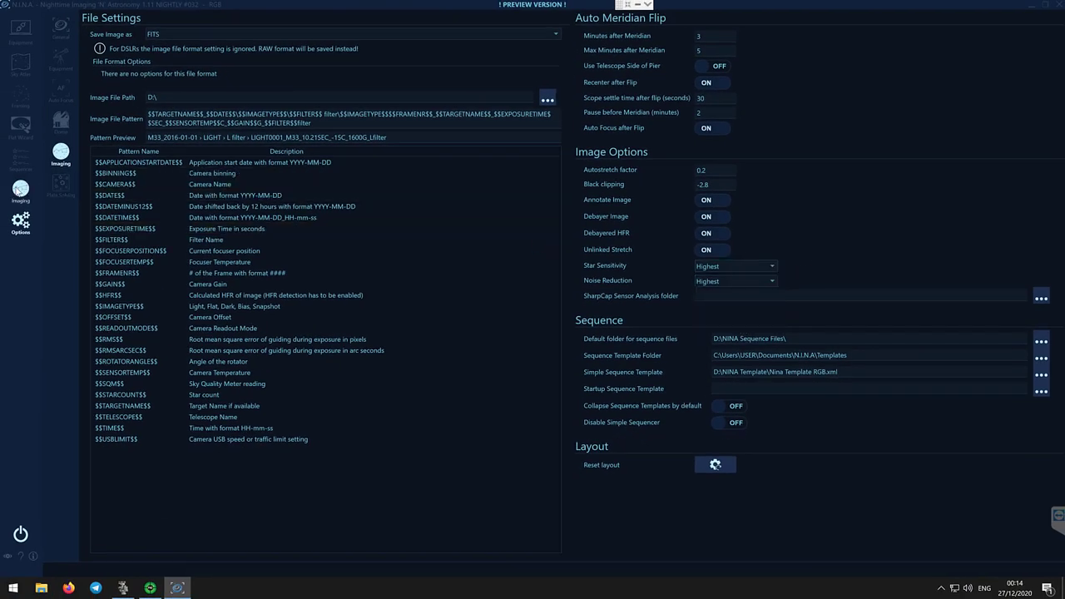
# Turn on star detection annotations for the captured image and inspect the HFR values of the central stars up close
pyautogui.click(20, 189)
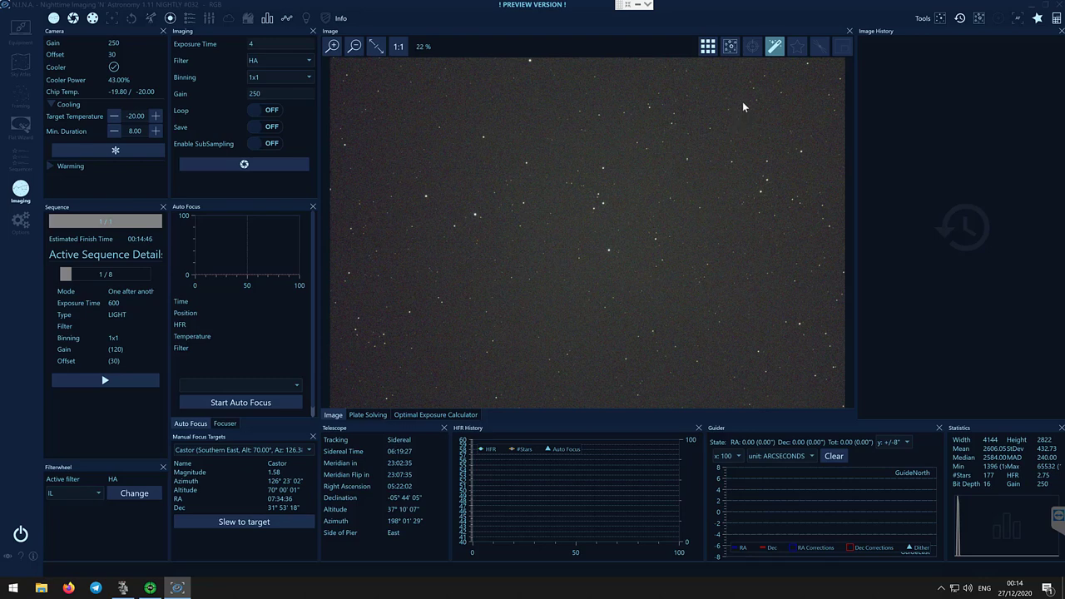
pyautogui.click(796, 48)
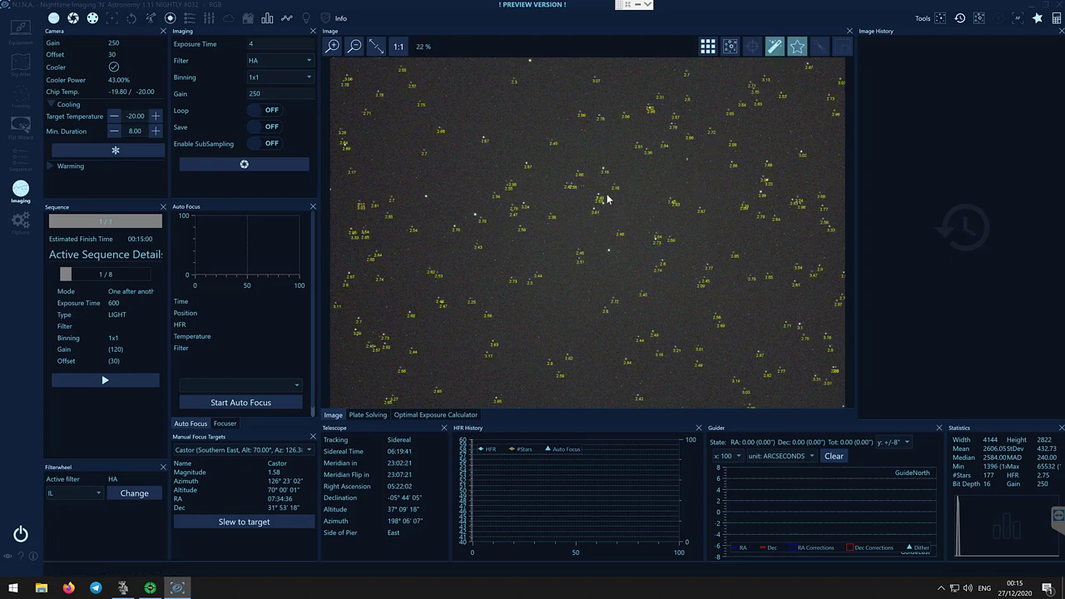
pyautogui.scroll(5, 606, 198)
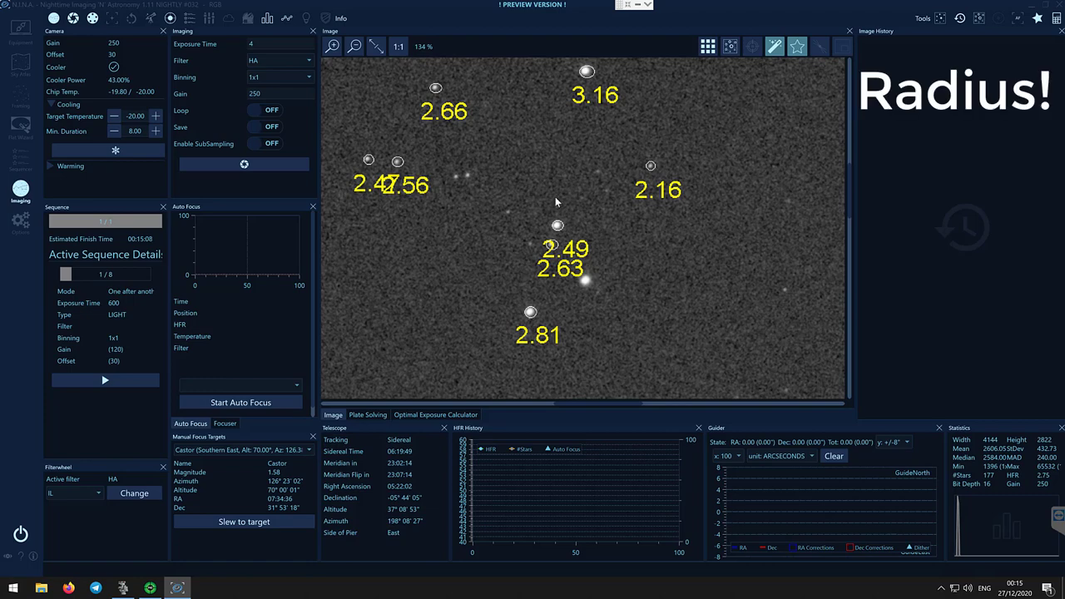
pyautogui.scroll(6, 561, 230)
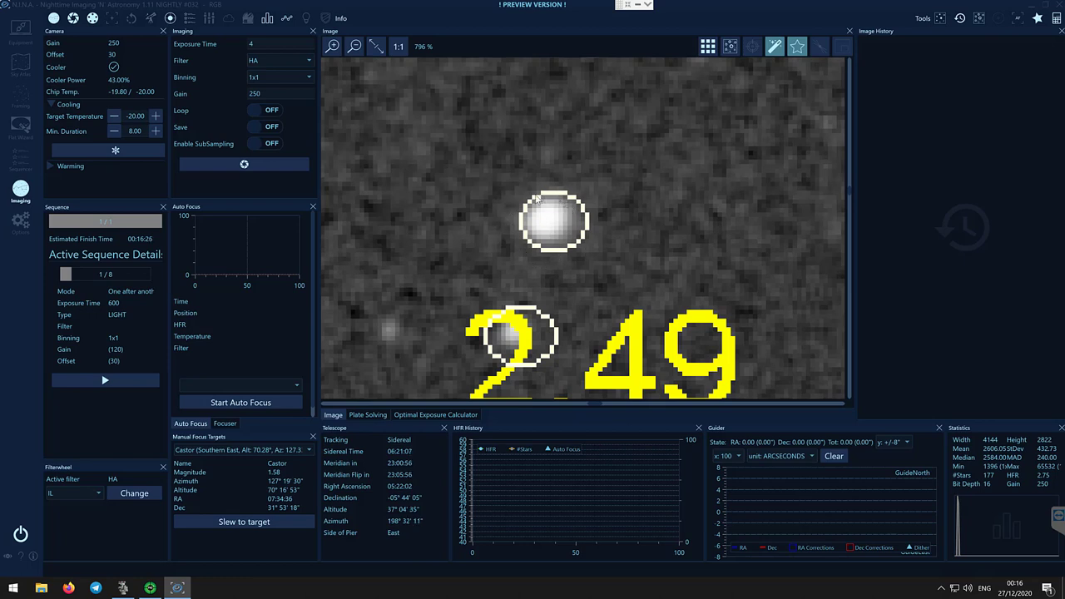
pyautogui.scroll(-5, 572, 239)
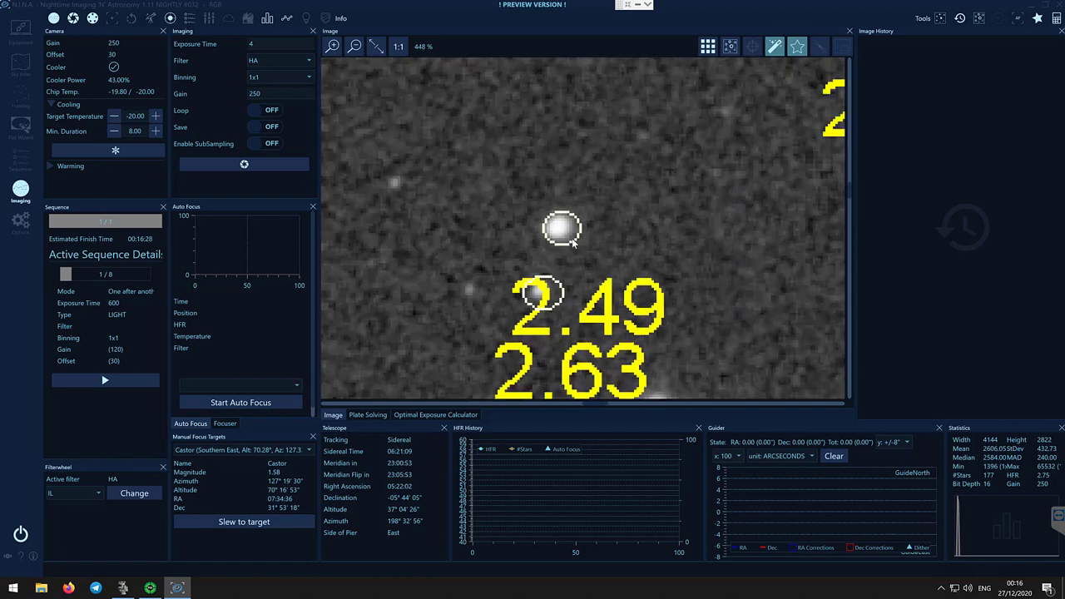
pyautogui.scroll(-6, 571, 239)
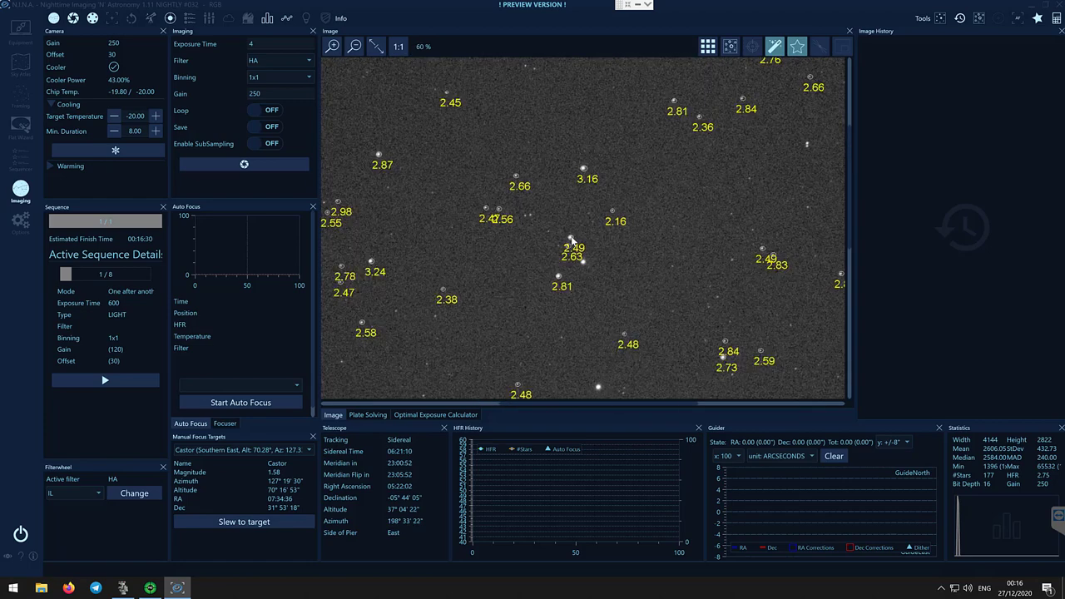
pyautogui.scroll(-1, 571, 240)
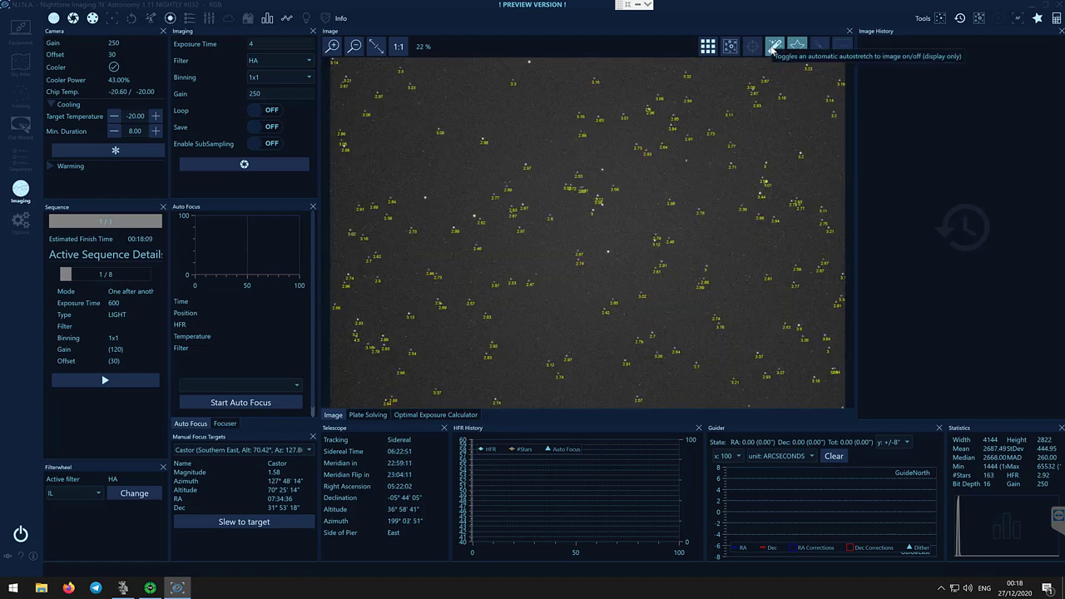
# Compare the image with autostretch off and on, restore the stretch and star annotations, and examine the histogram in the statistics
pyautogui.click(771, 48)
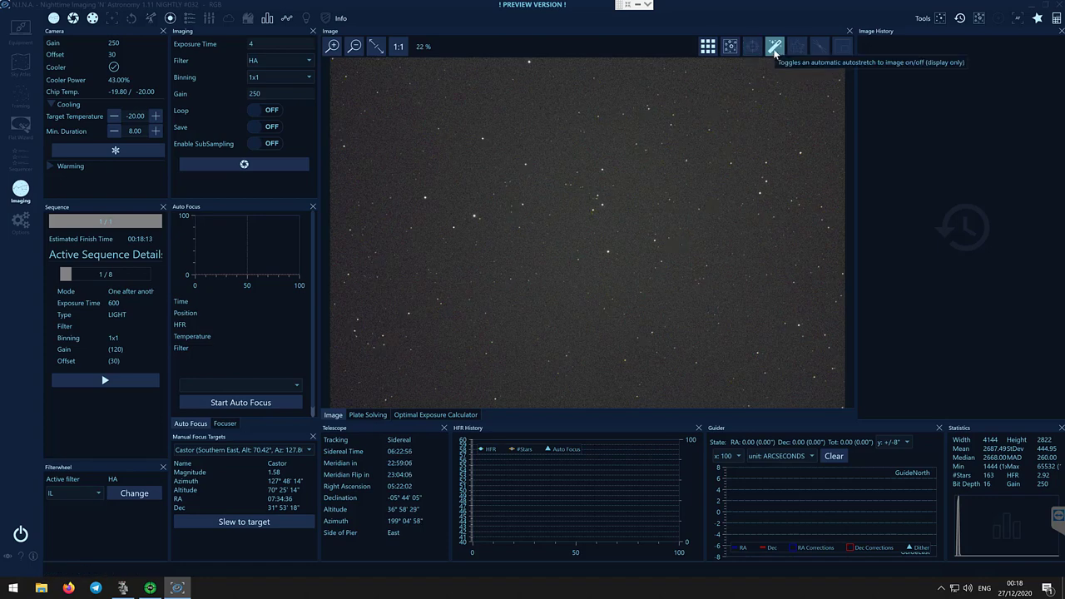
pyautogui.click(774, 50)
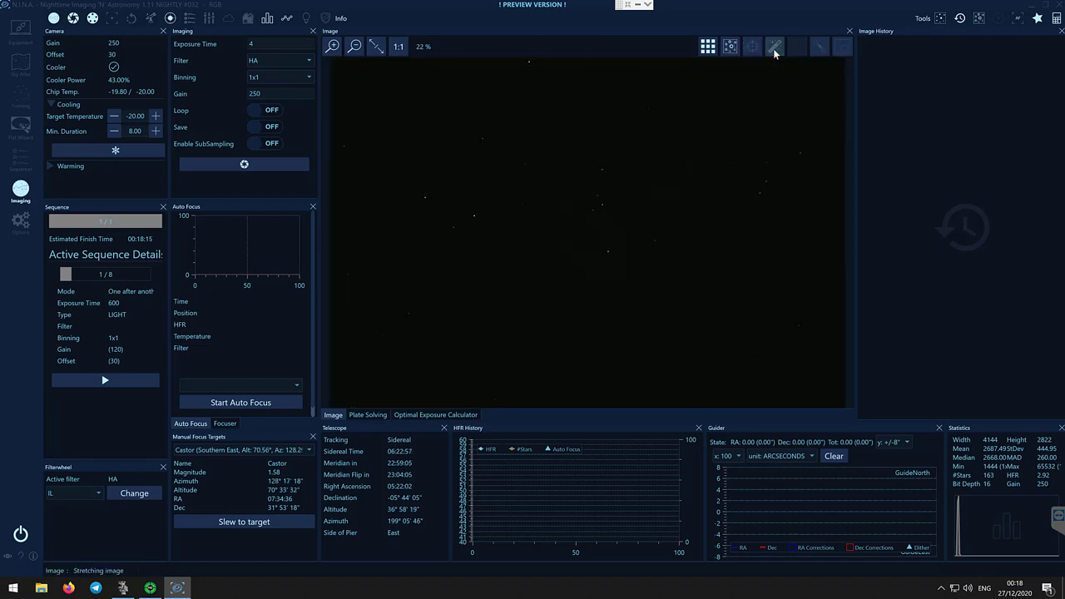
pyautogui.click(775, 48)
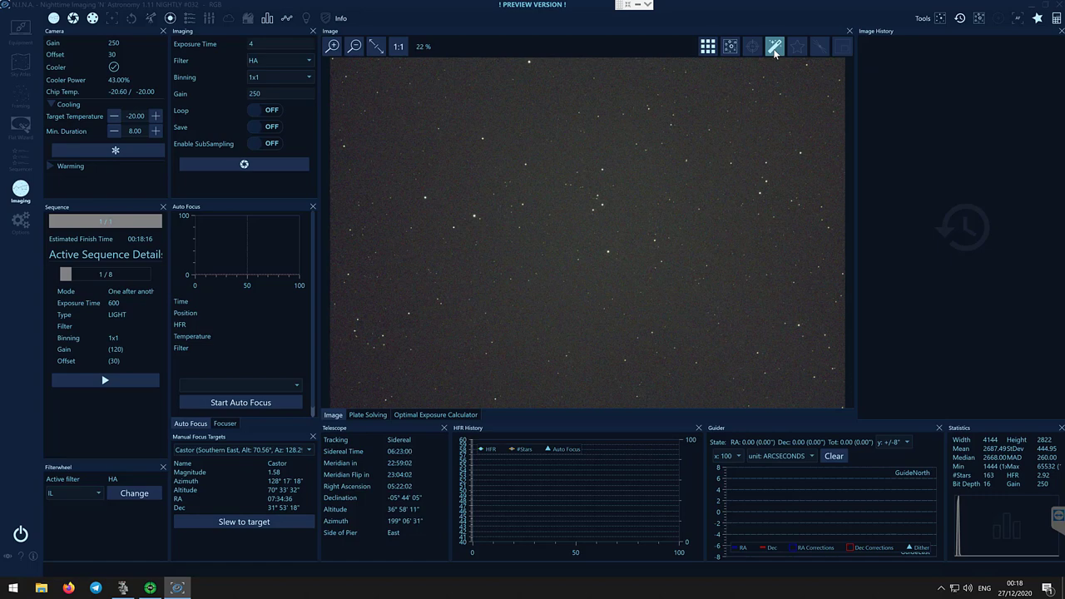
pyautogui.click(774, 48)
pyautogui.click(772, 49)
pyautogui.click(794, 48)
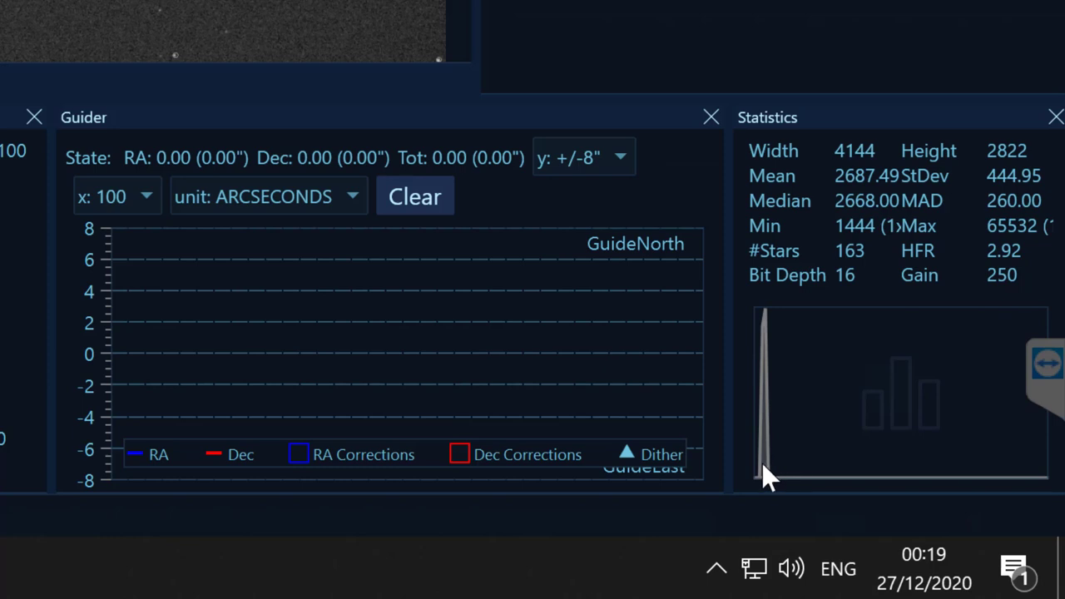
pyautogui.moveTo(758, 466)
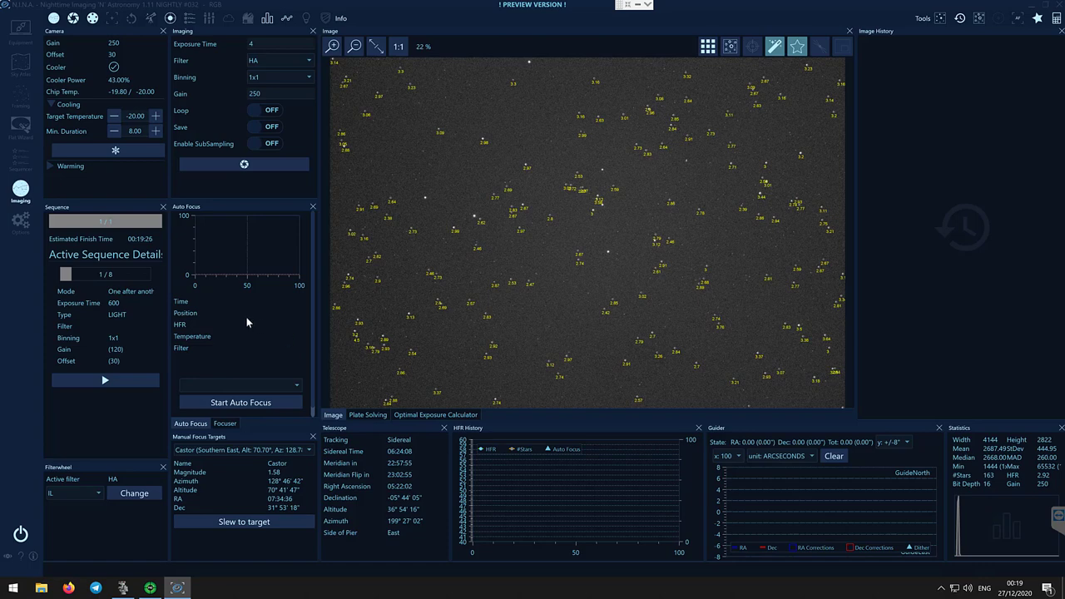
# Move the focuser to position 24100, followed by one large step inward
pyautogui.click(225, 424)
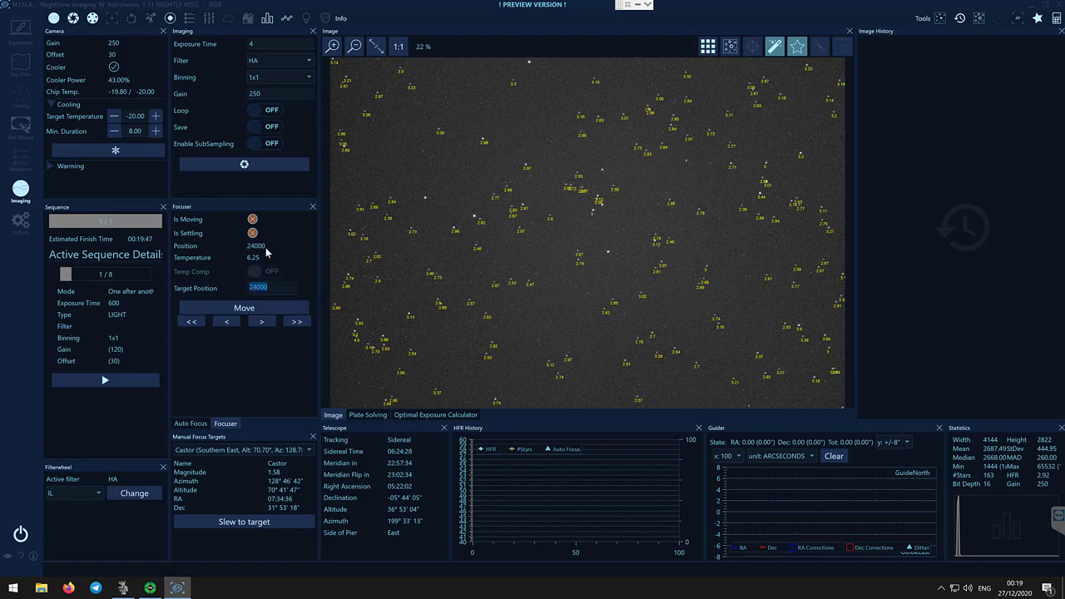
pyautogui.click(258, 290)
pyautogui.press('Delete')
pyautogui.write('1')
pyautogui.click(266, 306)
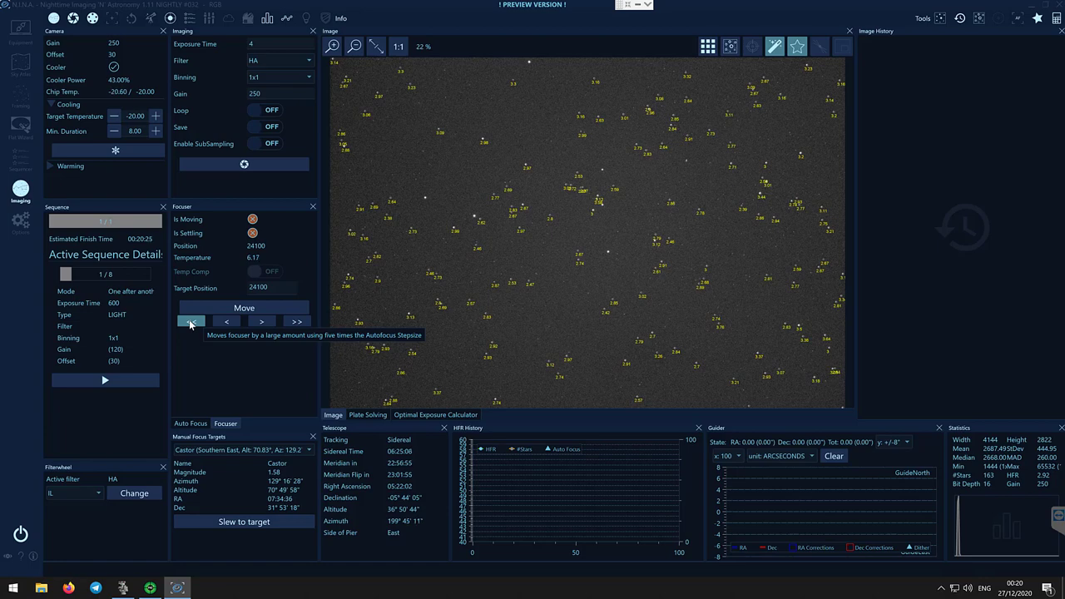
pyautogui.click(190, 323)
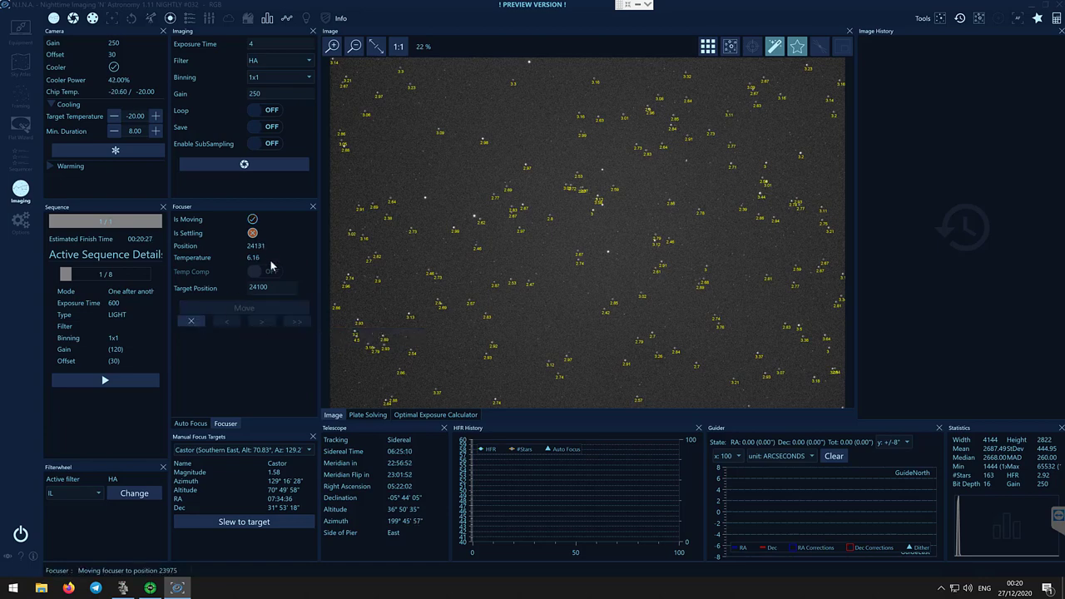